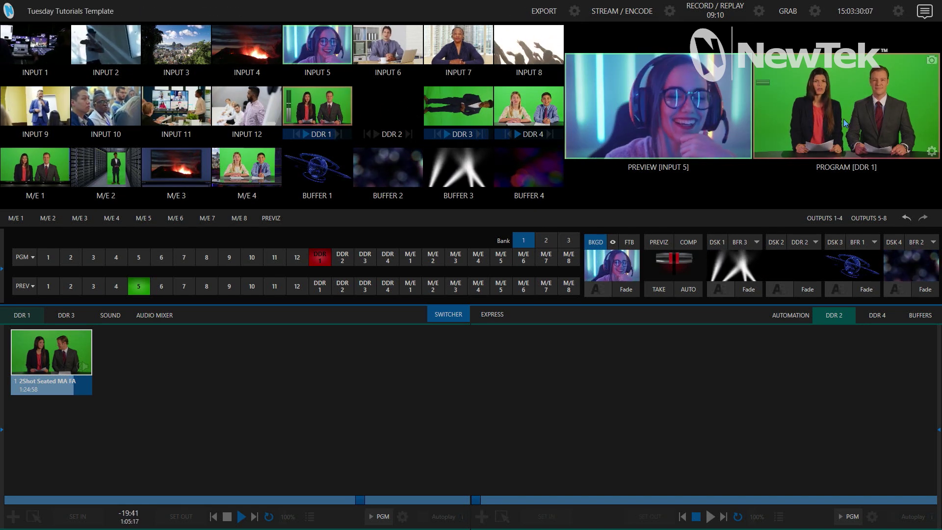
# - Turn on Keying in the DDR 1 Image settings to remove the anchors' green background
pyautogui.click(344, 118)
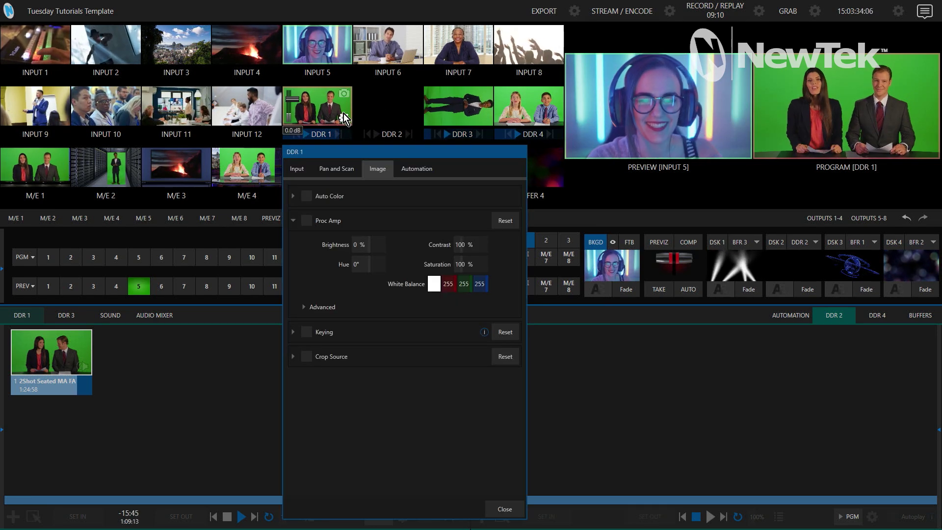
pyautogui.click(310, 333)
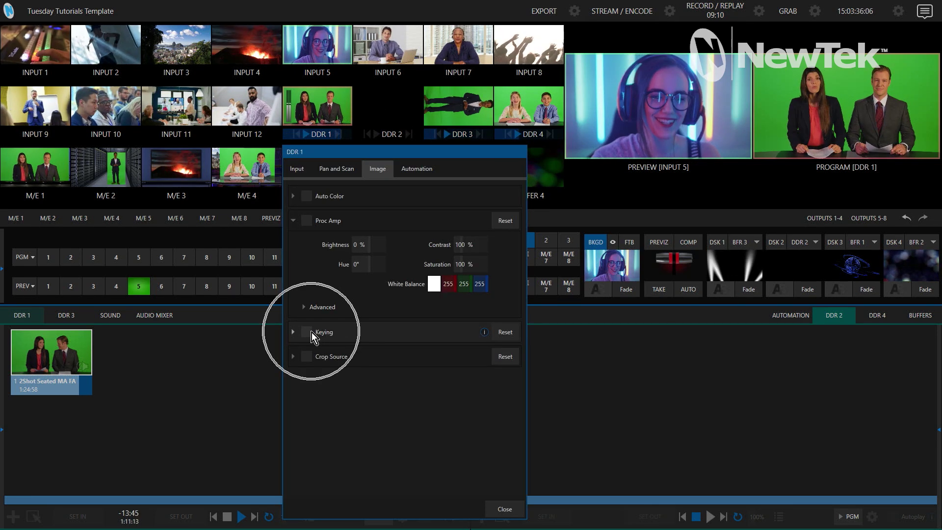
pyautogui.click(505, 509)
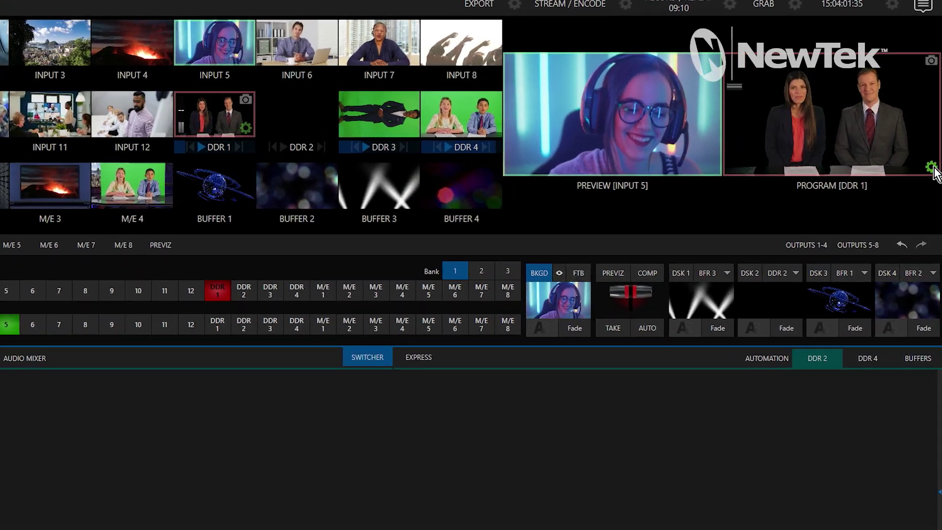
# - In Output Configuration, set MIX 2's video source to Media Players > DDR 1 and its format to Alpha
pyautogui.click(931, 167)
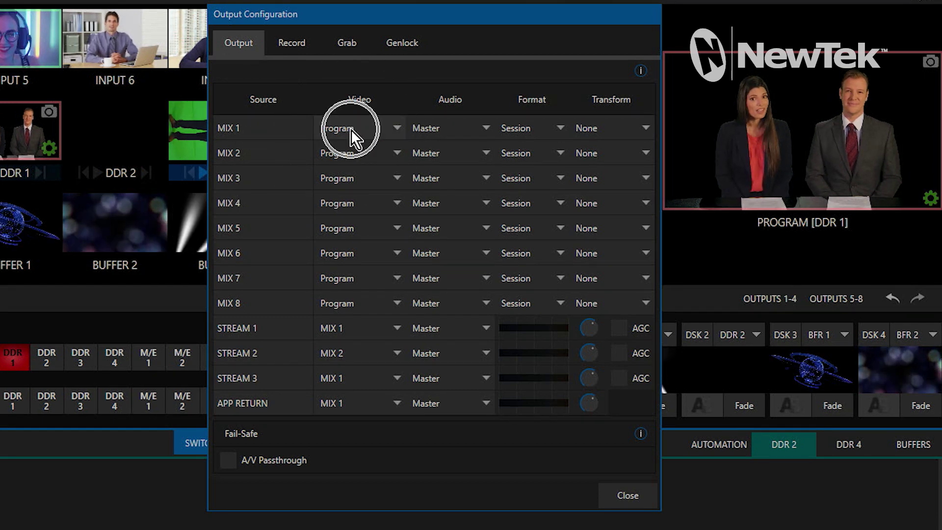
pyautogui.click(520, 128)
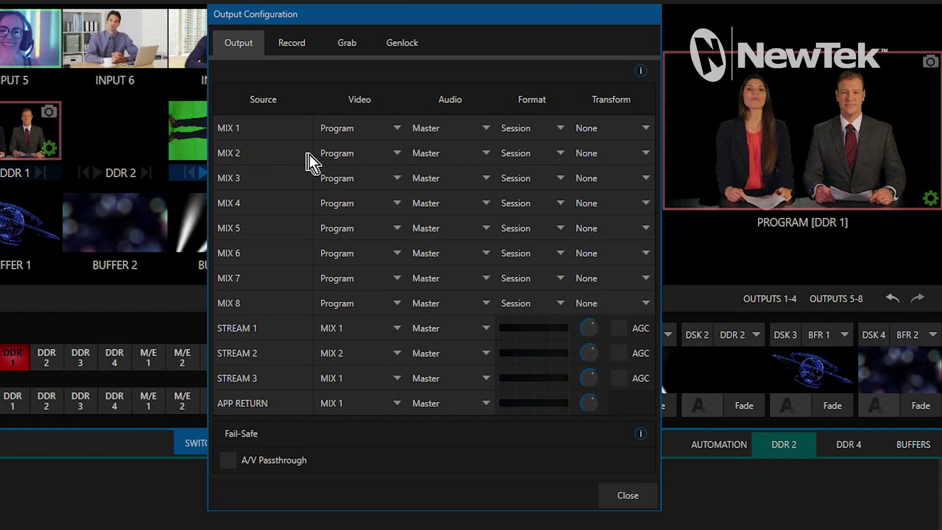
pyautogui.click(337, 153)
pyautogui.moveTo(358, 277)
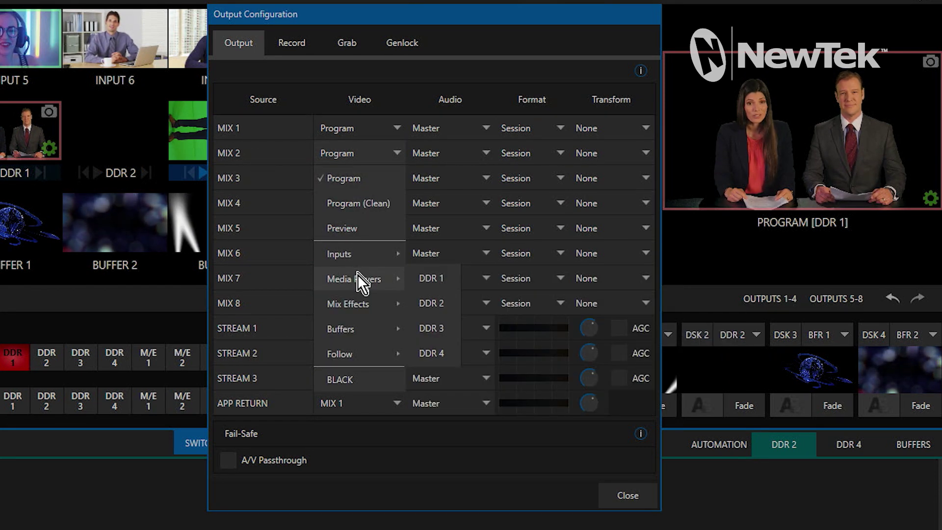
pyautogui.click(431, 282)
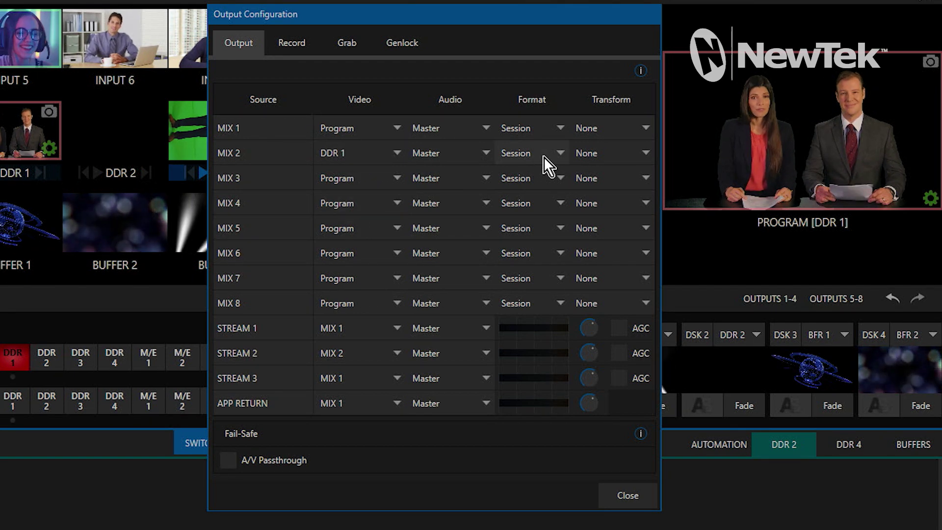
pyautogui.click(562, 156)
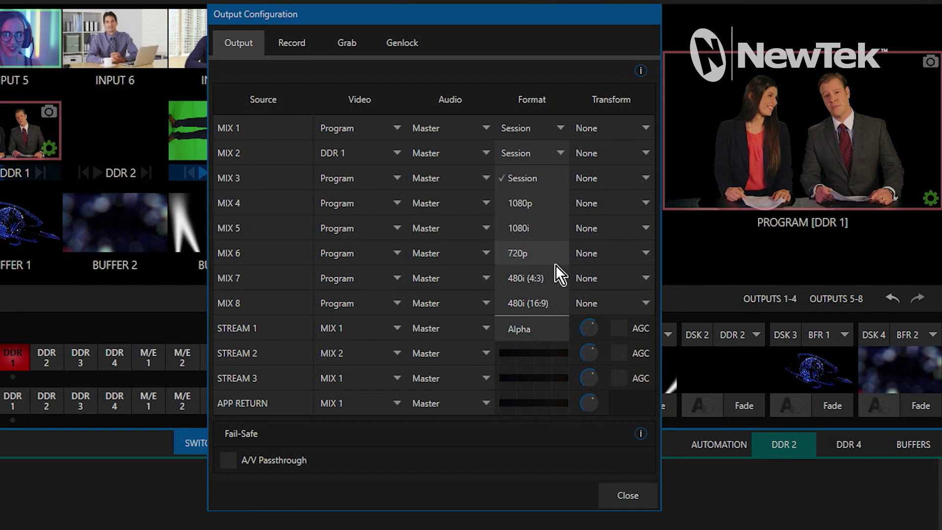
pyautogui.click(543, 330)
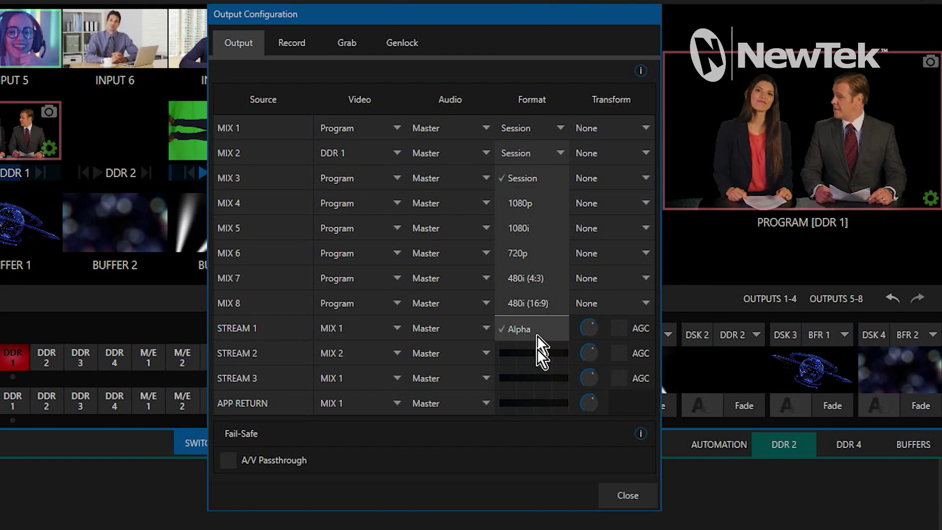
# - Record the mix outputs, add MIX 1 (1).mov and MIX 2 (1).mov to the DDR 2 playlist, and select MIX 2 (1)
pyautogui.click(629, 495)
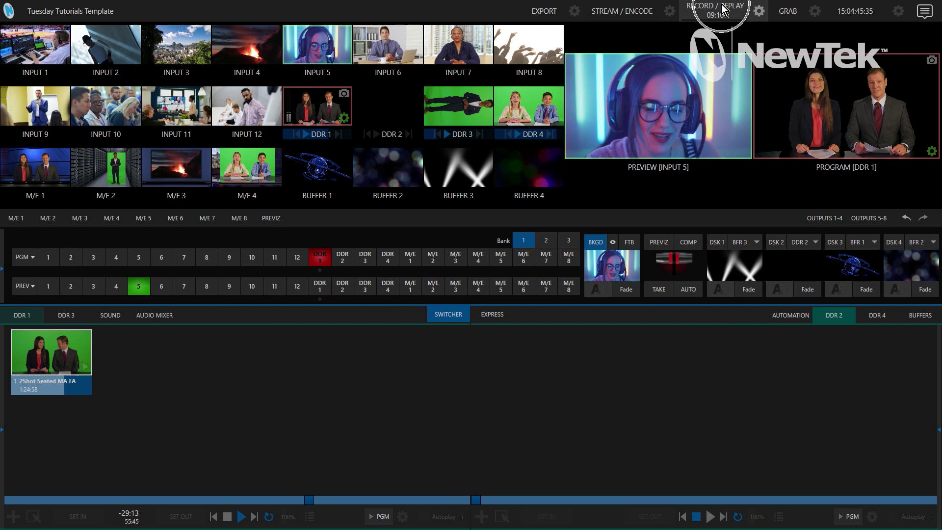
pyautogui.click(721, 5)
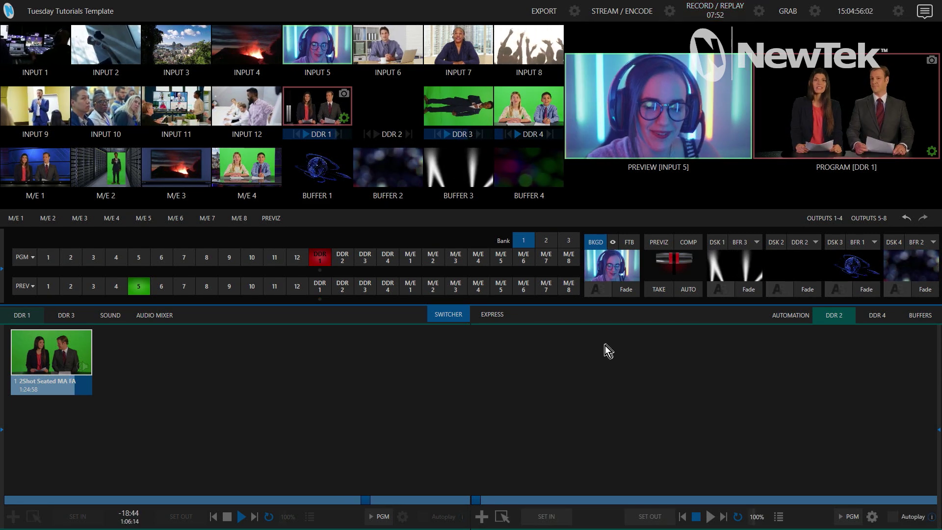
pyautogui.doubleClick(511, 375)
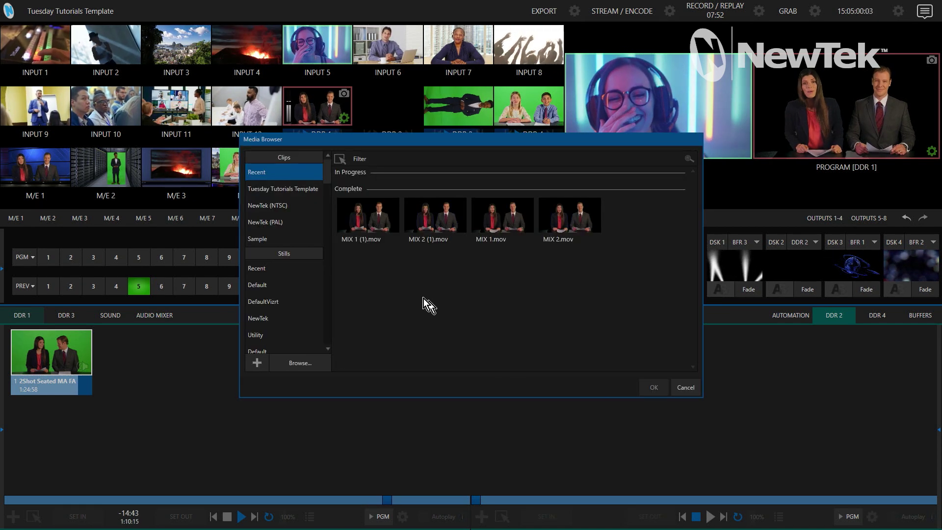
pyautogui.click(367, 214)
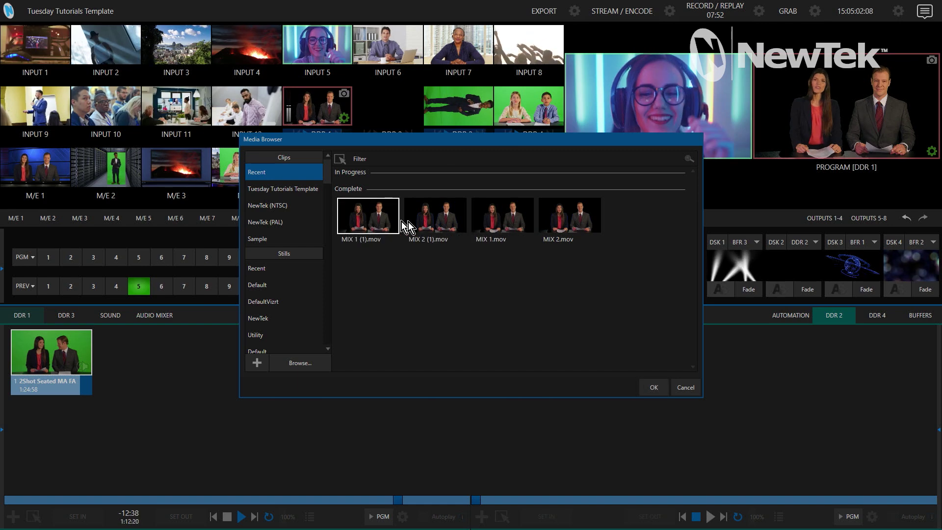
pyautogui.keyDown('ctrl'); pyautogui.click(423, 225); pyautogui.keyUp('ctrl')
pyautogui.click(652, 387)
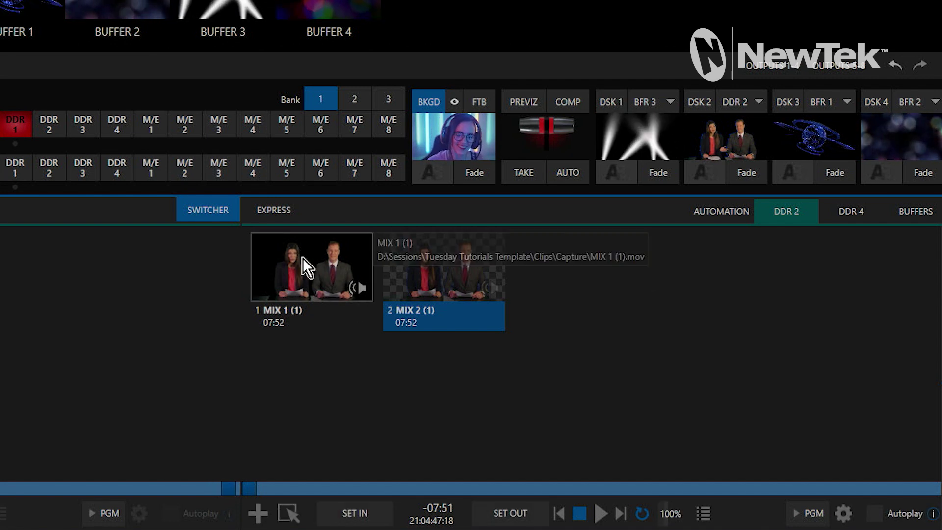
pyautogui.click(459, 275)
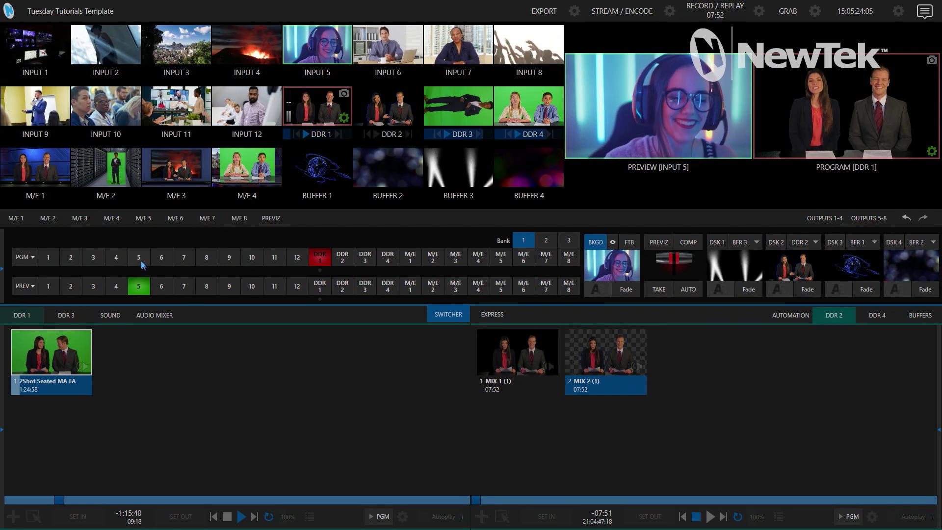
# - Fade the MIX 2 (1) clip in over the INPUT 3 city shot via DSK 2, then restore DDR 1 and fade it out
pyautogui.click(93, 258)
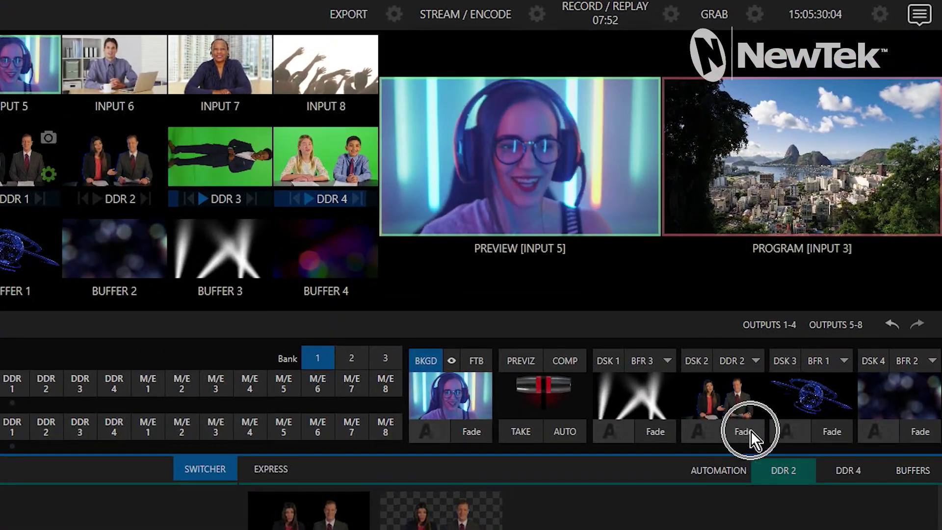
pyautogui.click(421, 511)
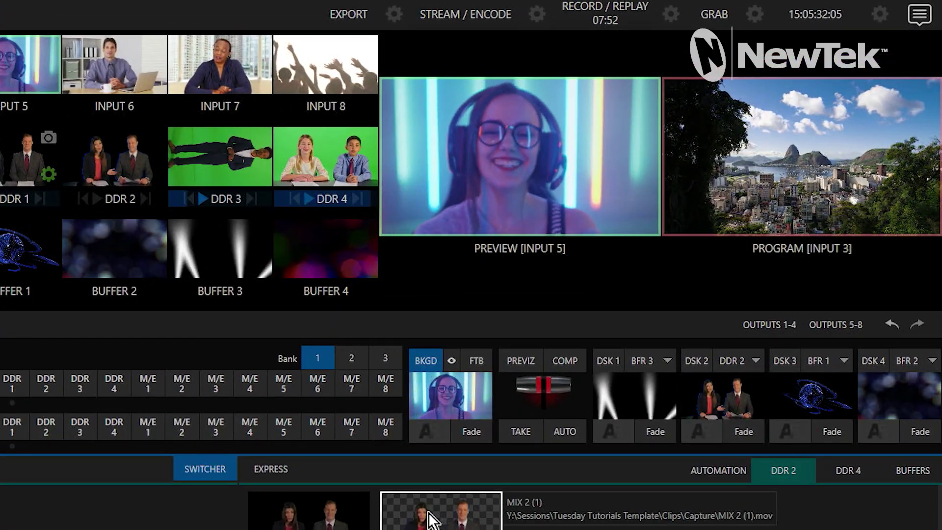
pyautogui.click(754, 430)
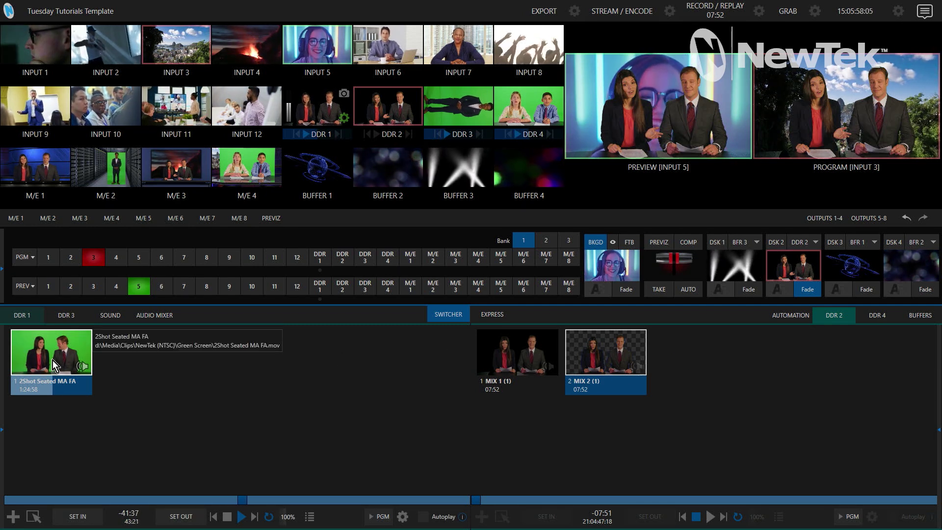
pyautogui.click(318, 257)
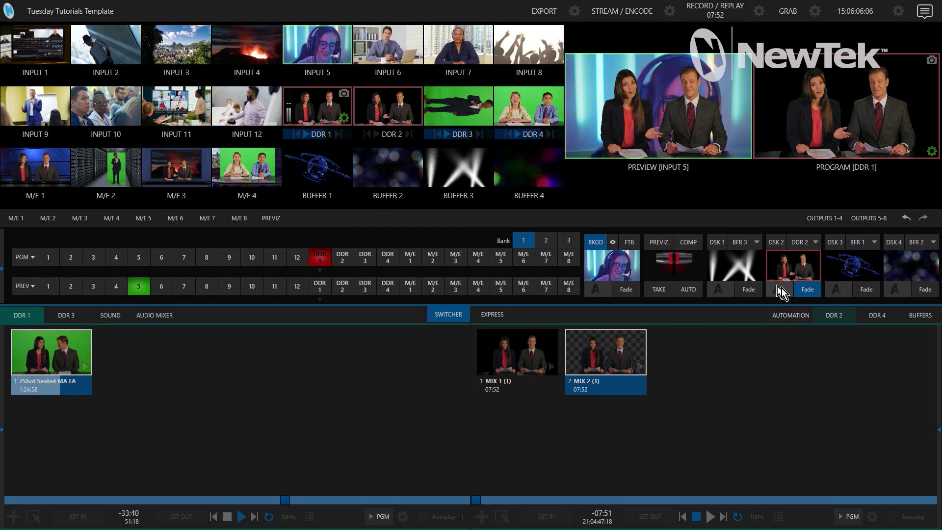
pyautogui.click(808, 289)
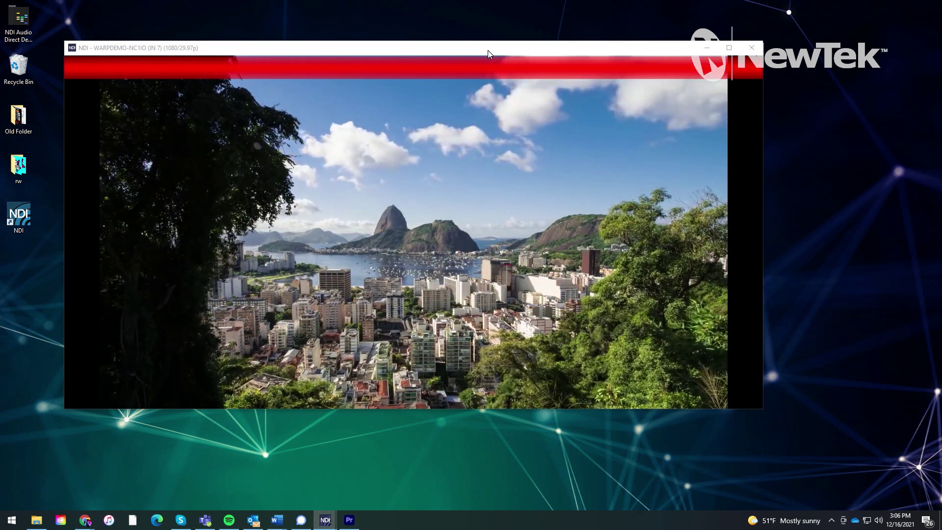
# - Switch the NDI Studio Monitor to the WARPDEMO-NC1IO (IN 8) anchors feed, then minimize the monitor
pyautogui.moveTo(481, 206)
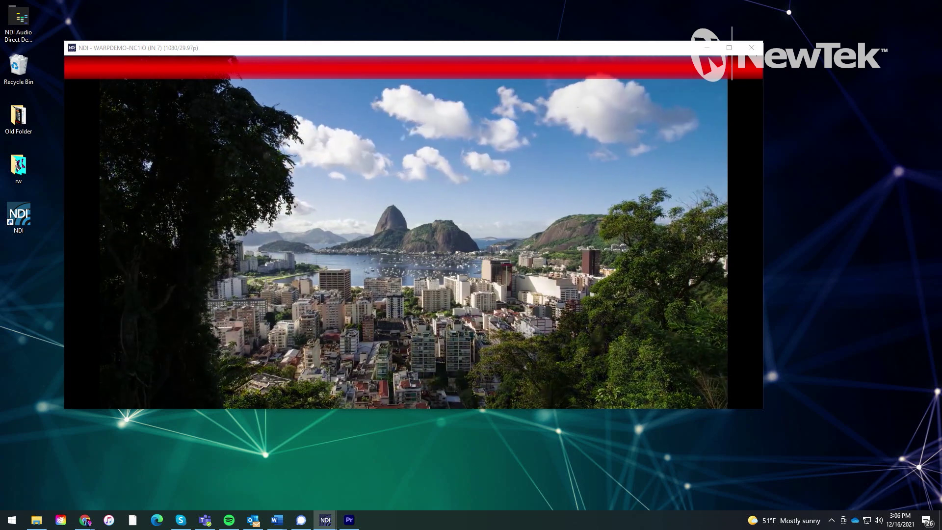
pyautogui.moveTo(527, 187)
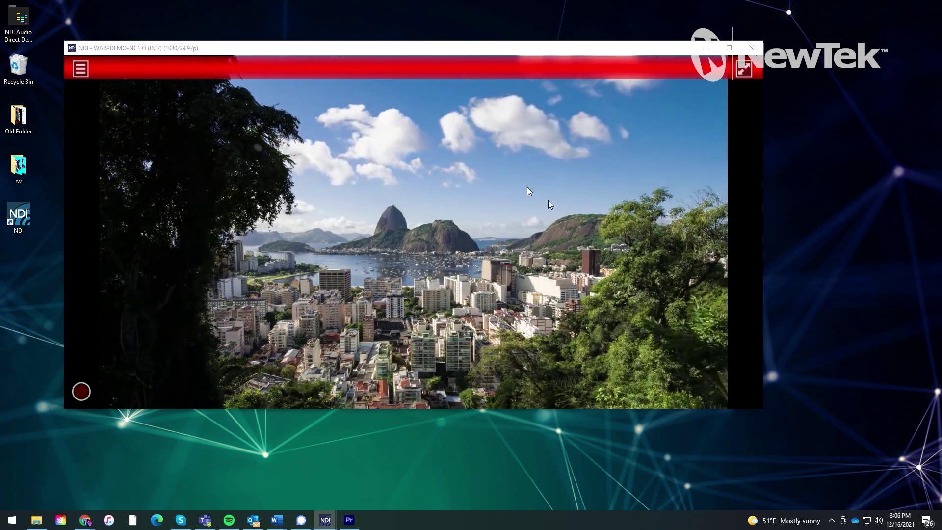
pyautogui.rightClick(236, 278)
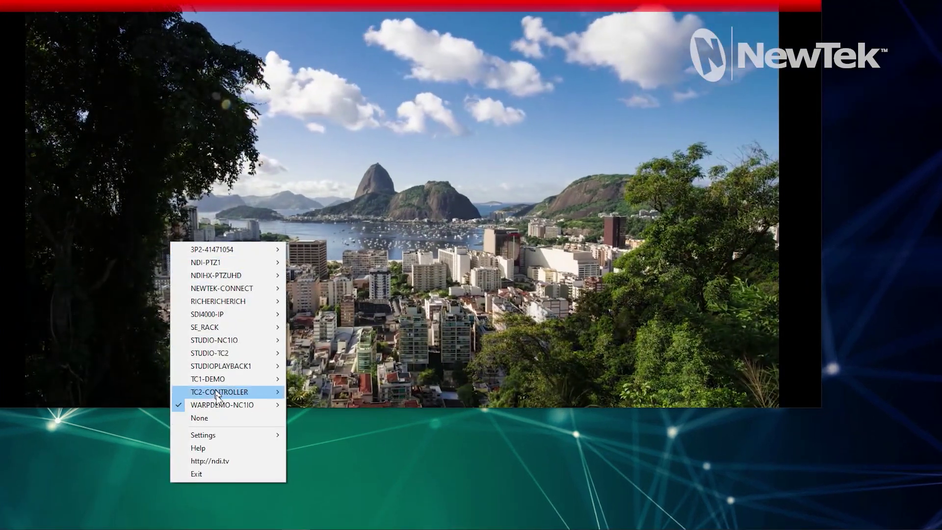
pyautogui.moveTo(232, 440)
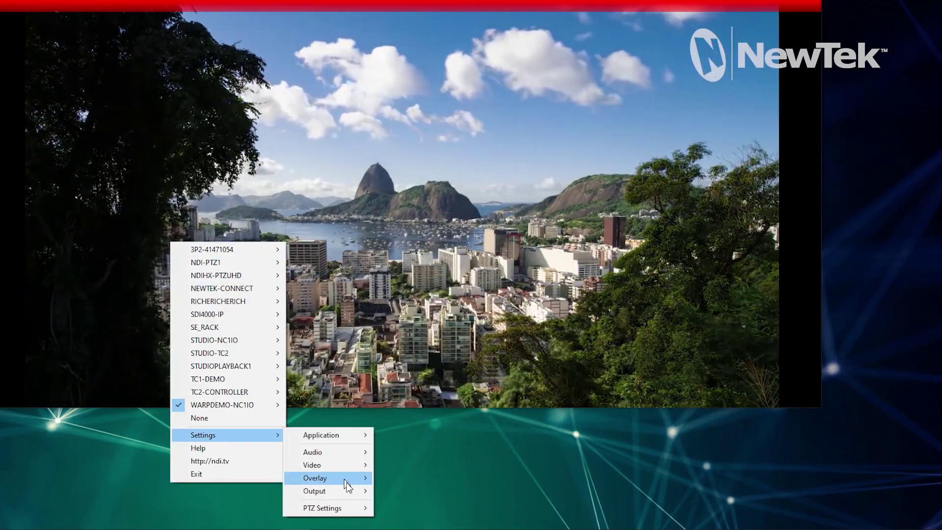
pyautogui.moveTo(346, 479)
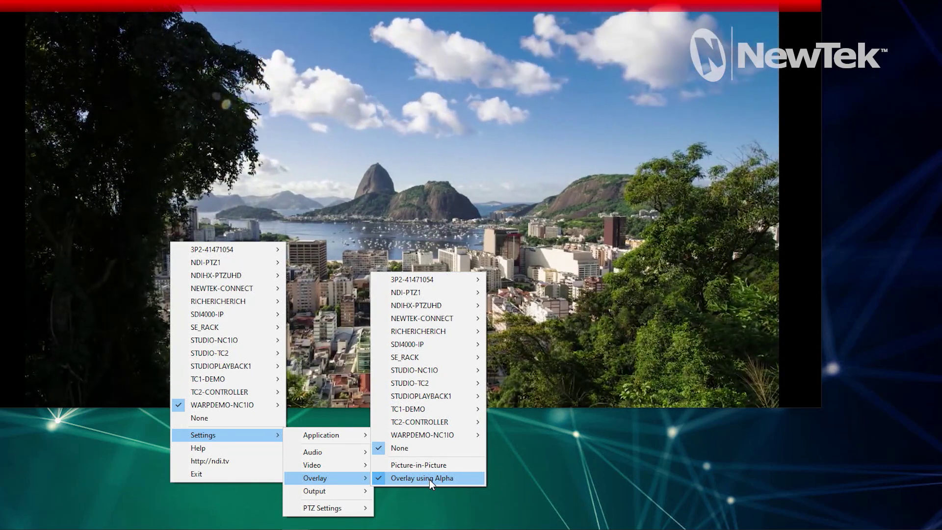
pyautogui.moveTo(424, 425)
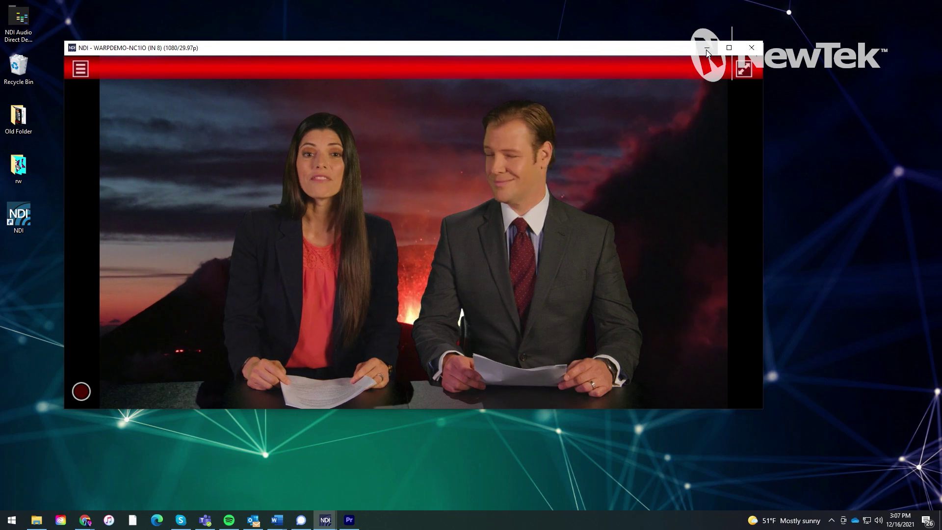
pyautogui.click(706, 51)
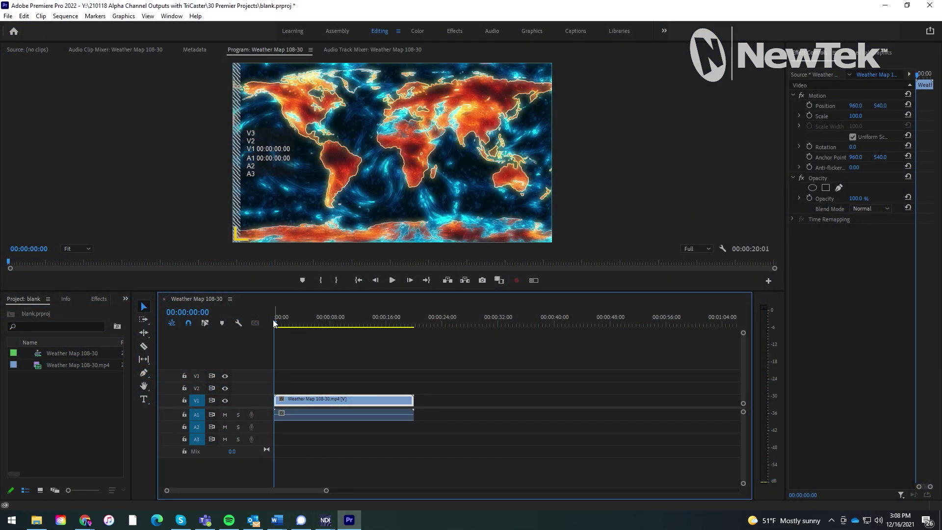
# - Scrub the Weather Map 108-30 timeline to preview the 20-second weather map clip
pyautogui.moveTo(275, 328); pyautogui.dragTo(256, 347)
pyautogui.click(8, 16)
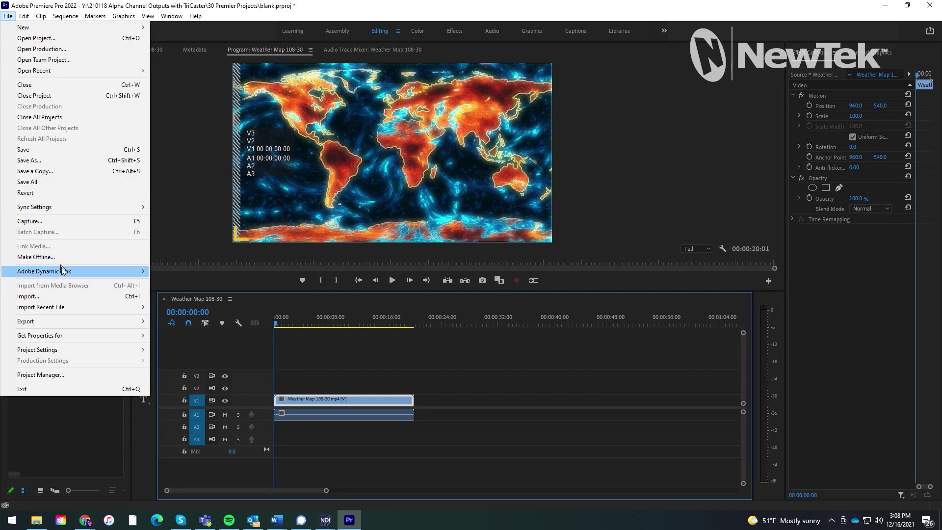
# - Import MIX 2 (1).mov from Y: > 210118 Alpha Channel Outputs with TriCaster > 20 Media Files
pyautogui.click(80, 302)
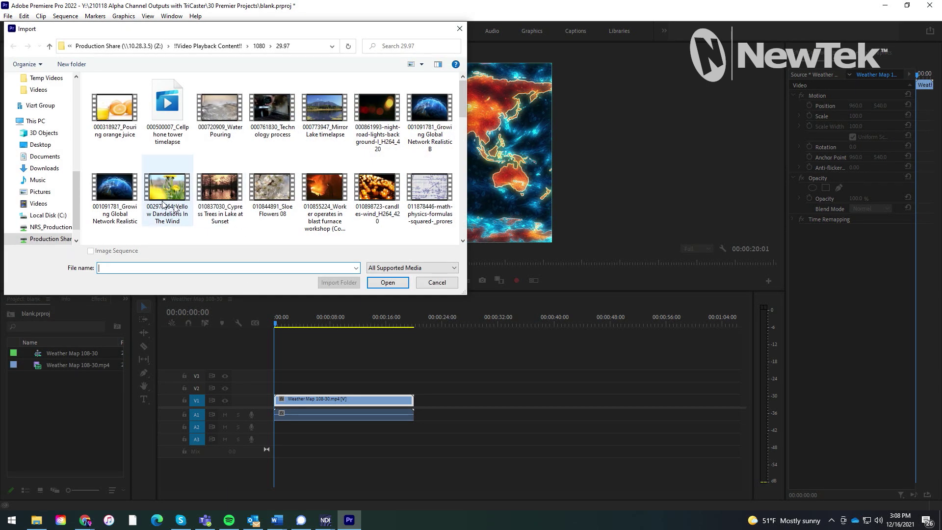
pyautogui.click(49, 227)
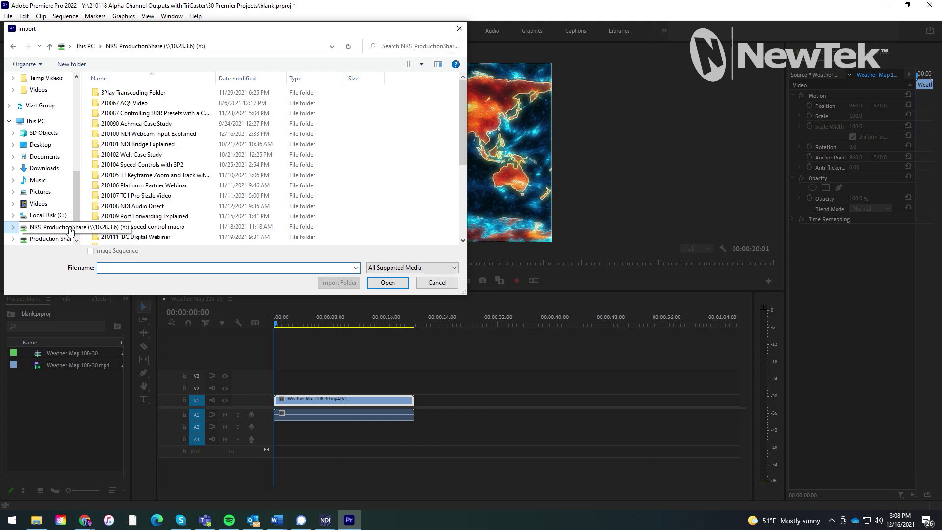
pyautogui.scroll(-5, 177, 178)
pyautogui.doubleClick(177, 178)
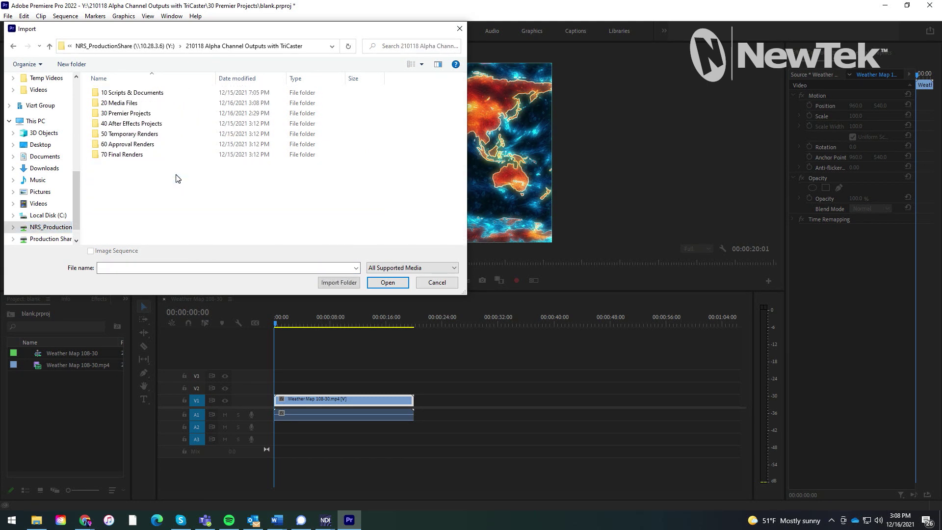
pyautogui.doubleClick(130, 104)
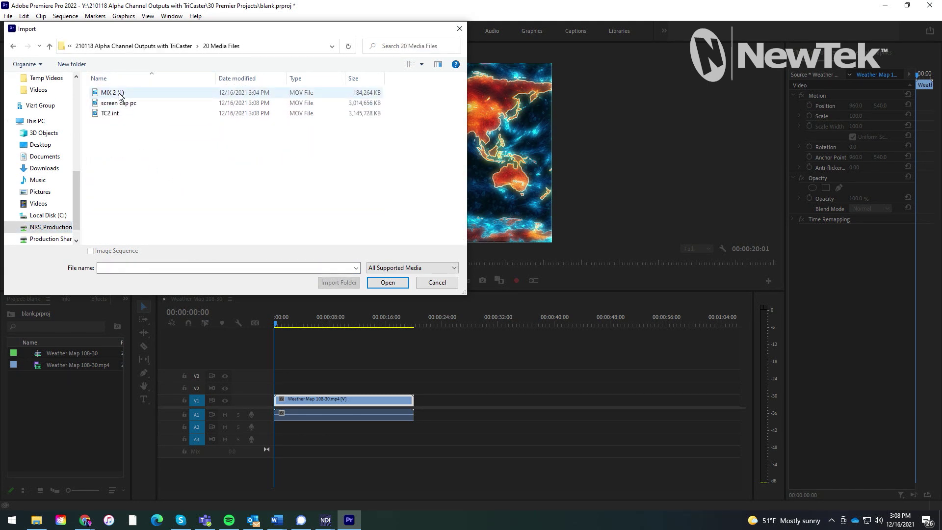
pyautogui.click(120, 93)
pyautogui.click(384, 283)
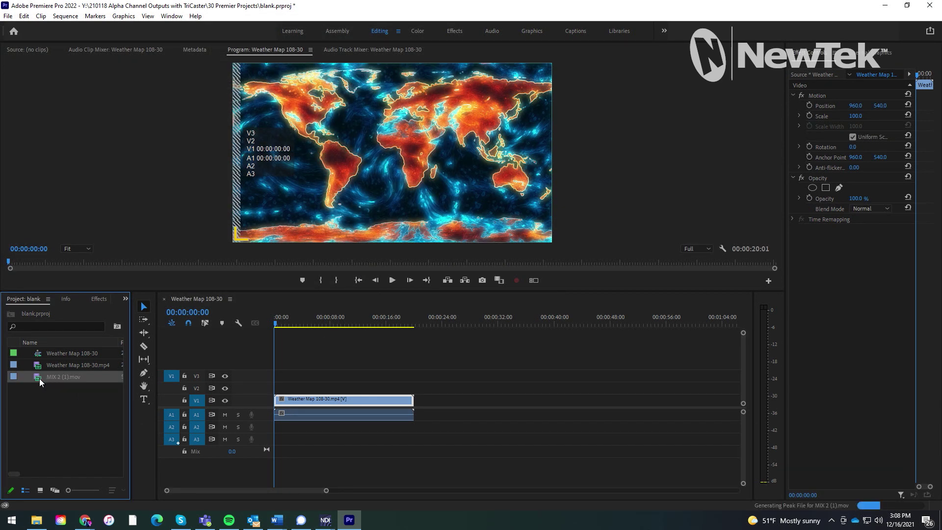
# - Place MIX 2 (1).mov on V2 at the timeline start above the weather map and play back the composite
pyautogui.moveTo(39, 378); pyautogui.dragTo(287, 387)
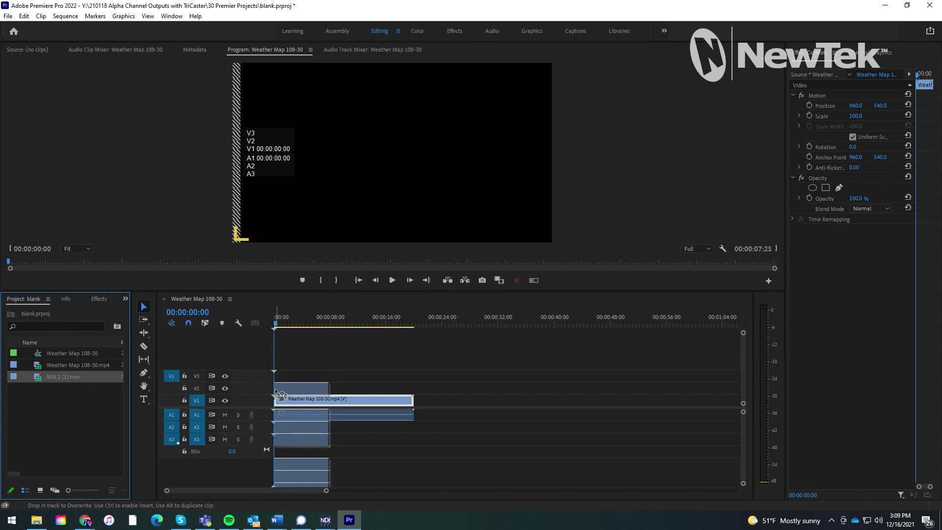
pyautogui.moveTo(277, 394); pyautogui.dragTo(290, 385)
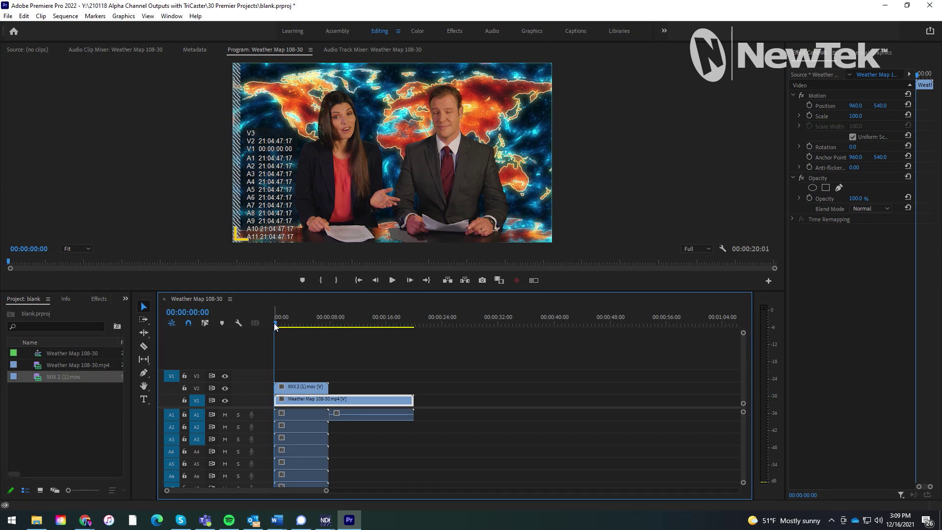
pyautogui.press('space')
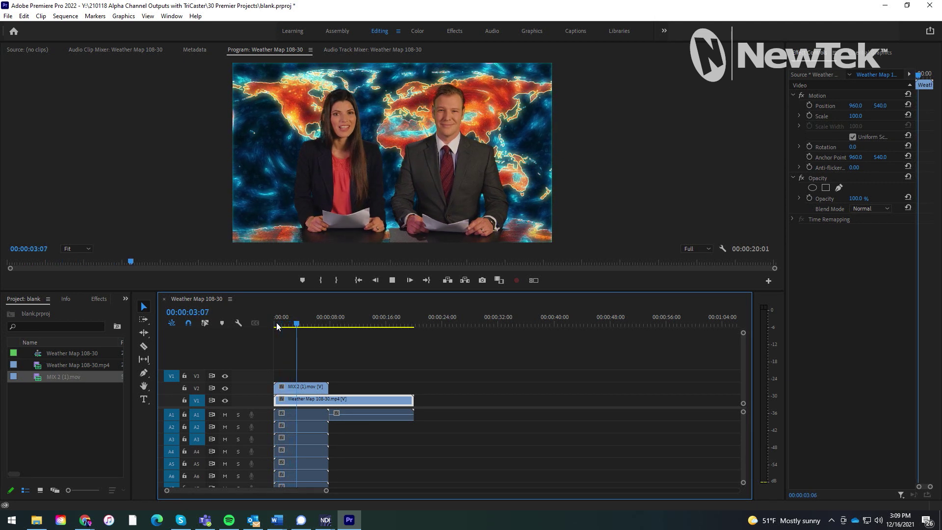
pyautogui.press('space')
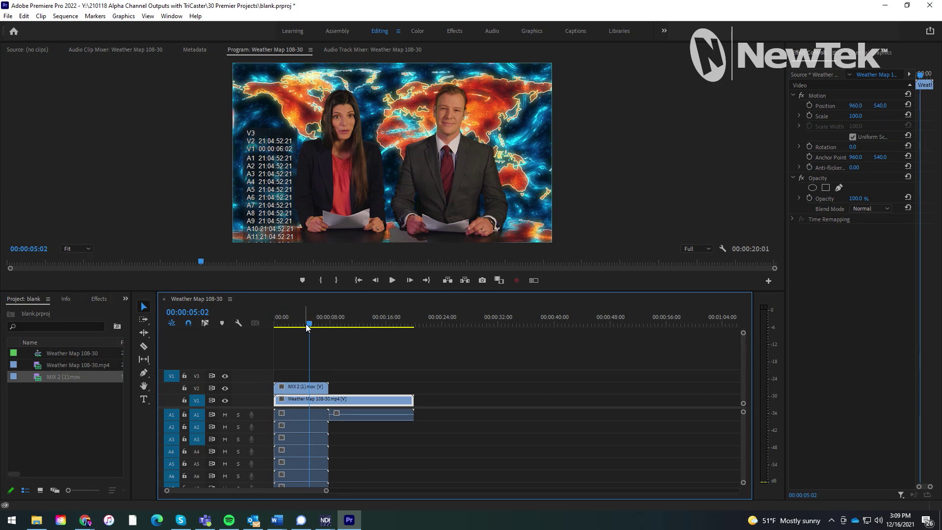
pyautogui.moveTo(306, 326); pyautogui.dragTo(294, 326)
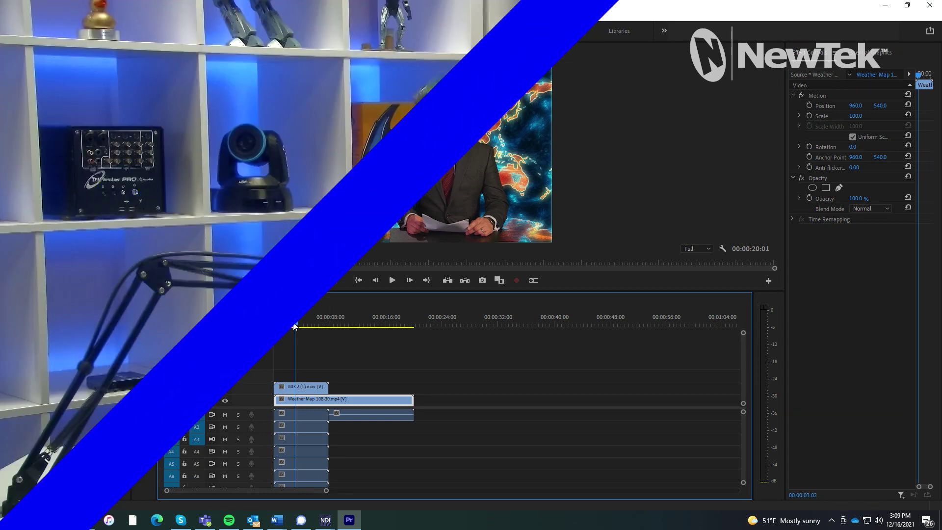